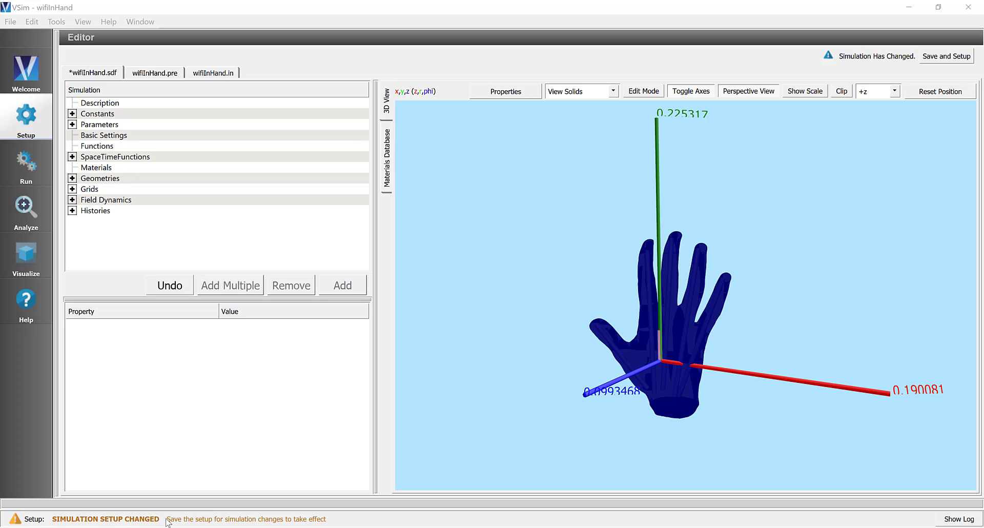
# Save and process the changed simulation setup, and open the runtime options.
pyautogui.click(205, 372)
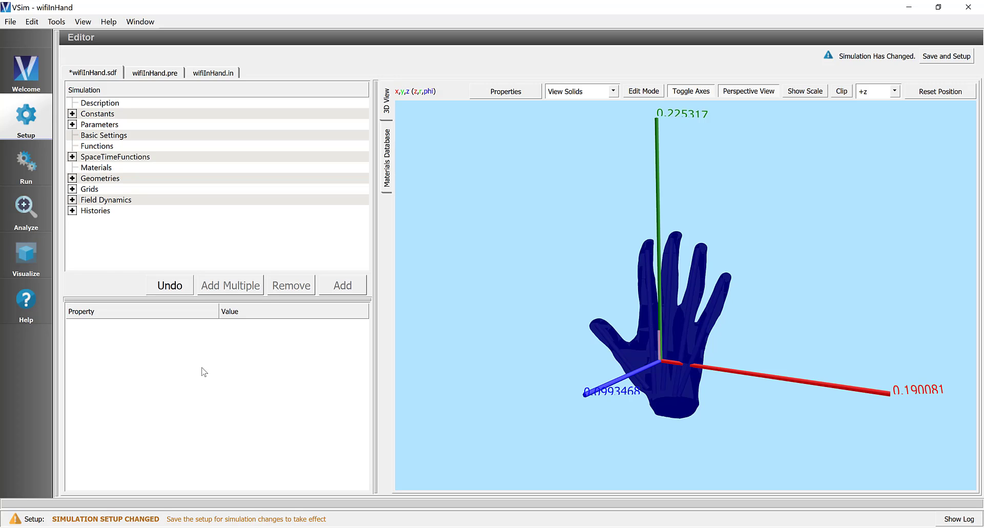
pyautogui.hotkey('ctrl', 's')
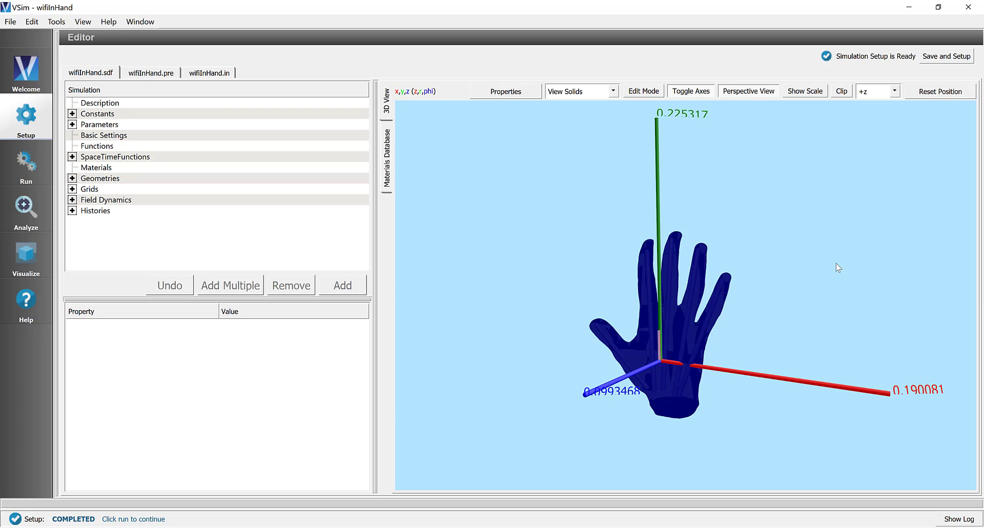
pyautogui.click(41, 167)
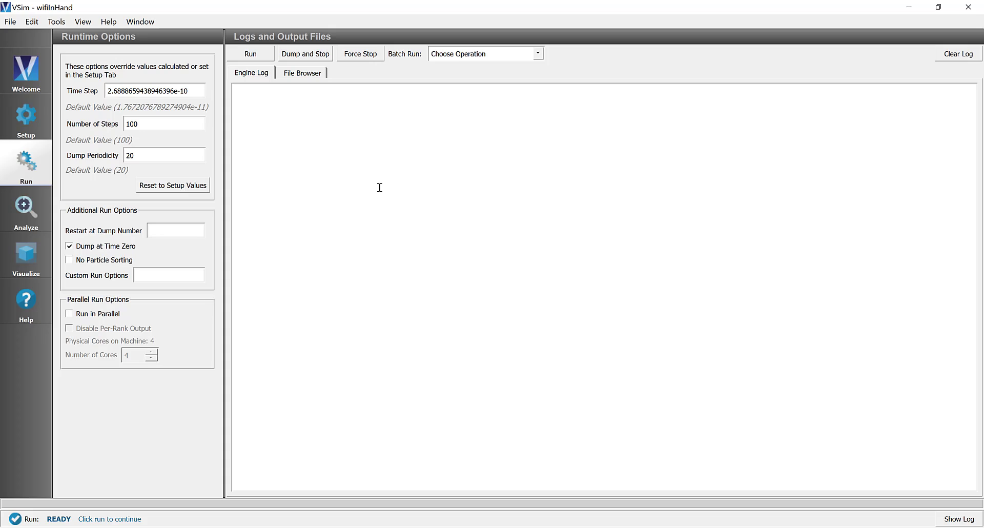
# Examine the expression and value of the DT parameter in the simulation setup.
pyautogui.click(26, 121)
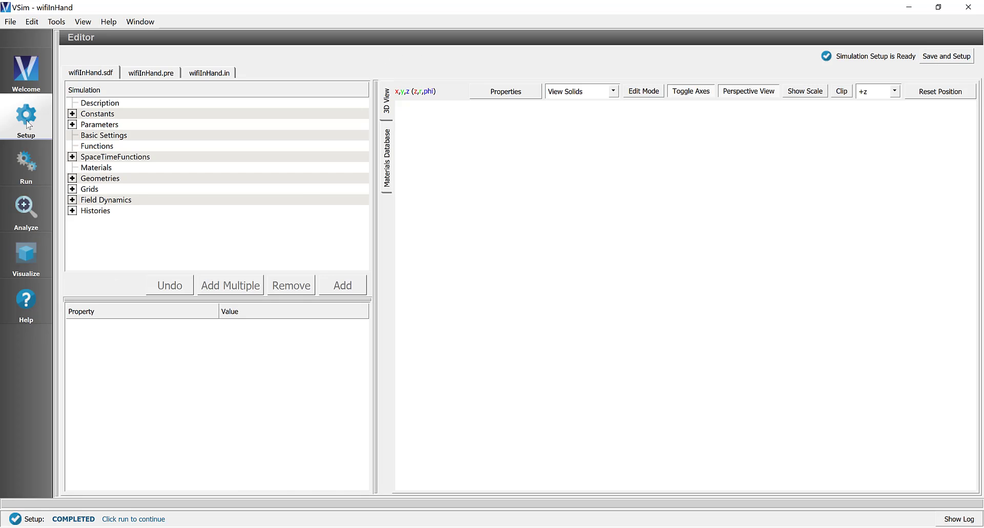
pyautogui.click(72, 124)
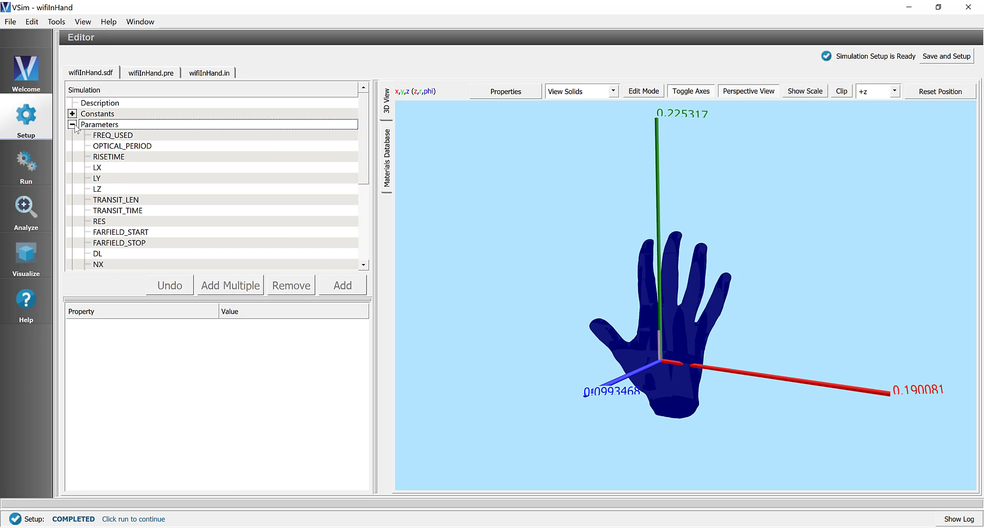
pyautogui.scroll(-3, 136, 202)
pyautogui.click(131, 201)
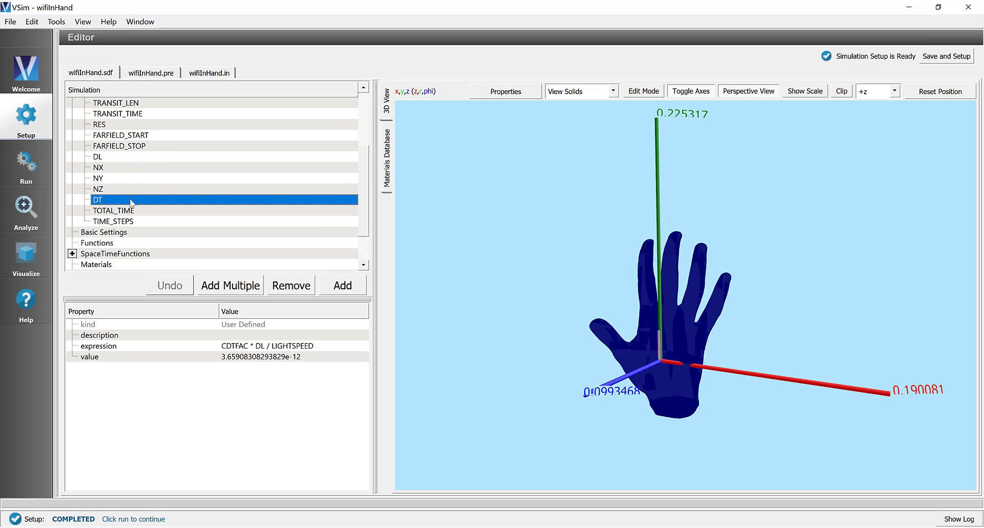
pyautogui.scroll(3, 131, 201)
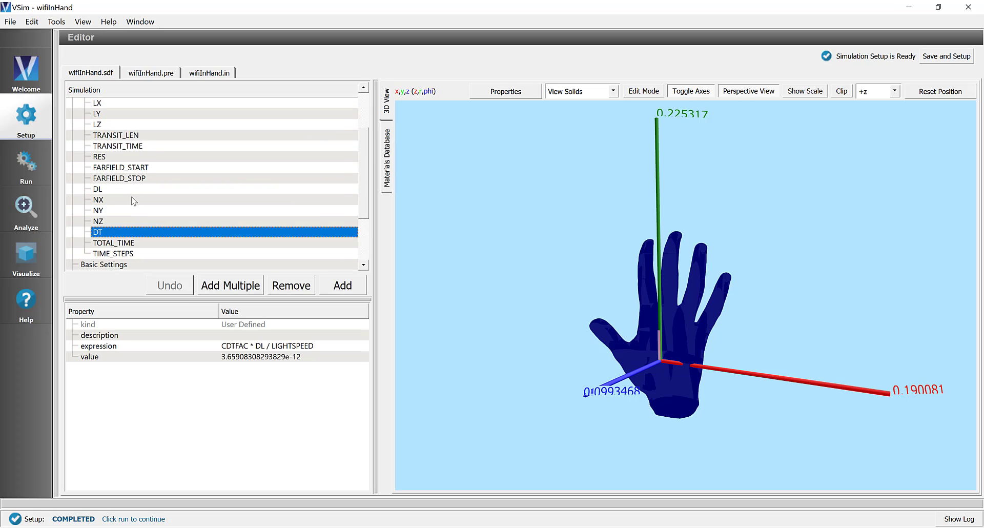
pyautogui.click(72, 125)
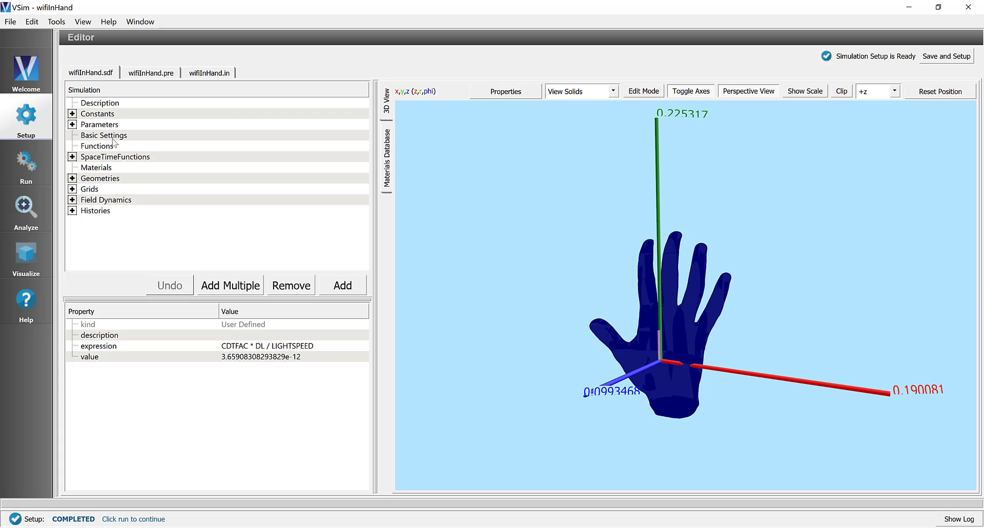
# Assign the DT parameter to the time step in the basic settings, and save and process the setup.
pyautogui.click(112, 136)
pyautogui.click(243, 350)
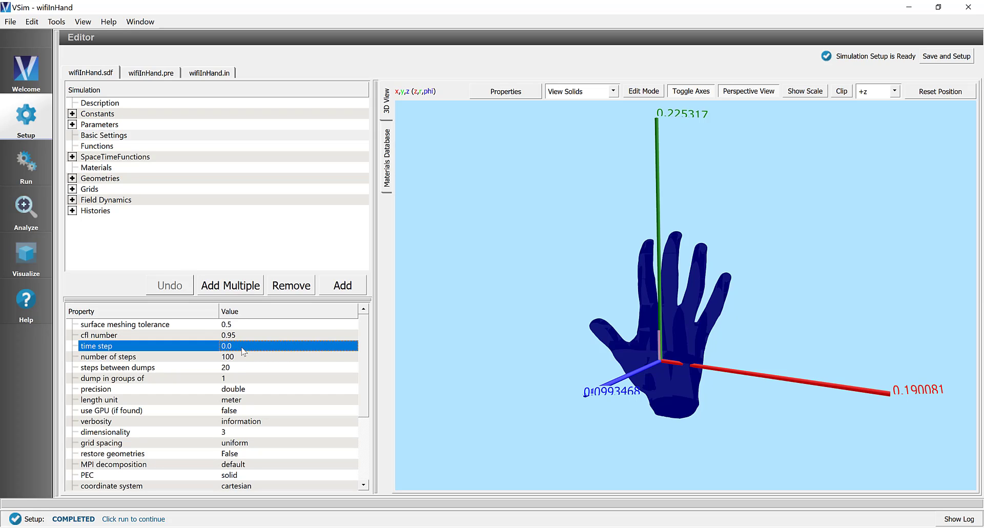
pyautogui.rightClick(242, 351)
pyautogui.moveTo(277, 356)
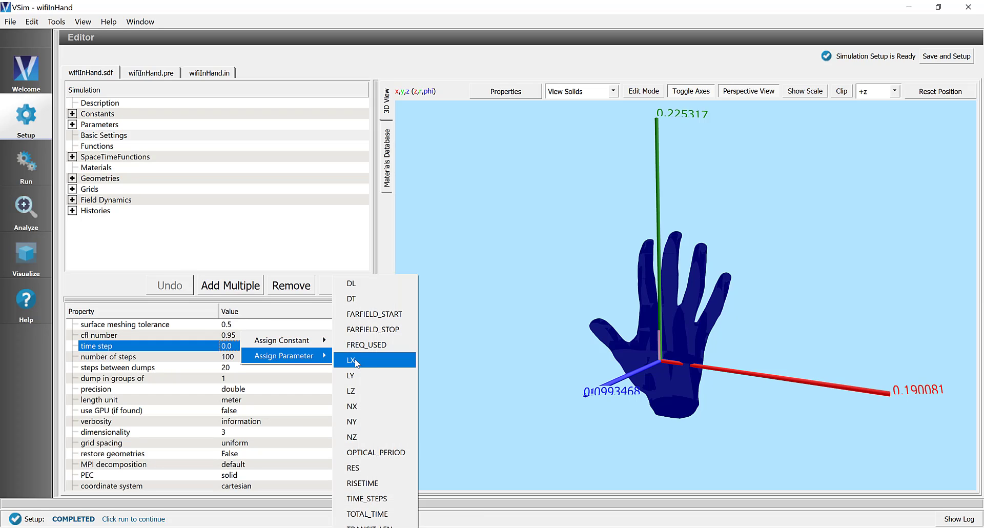
pyautogui.click(371, 299)
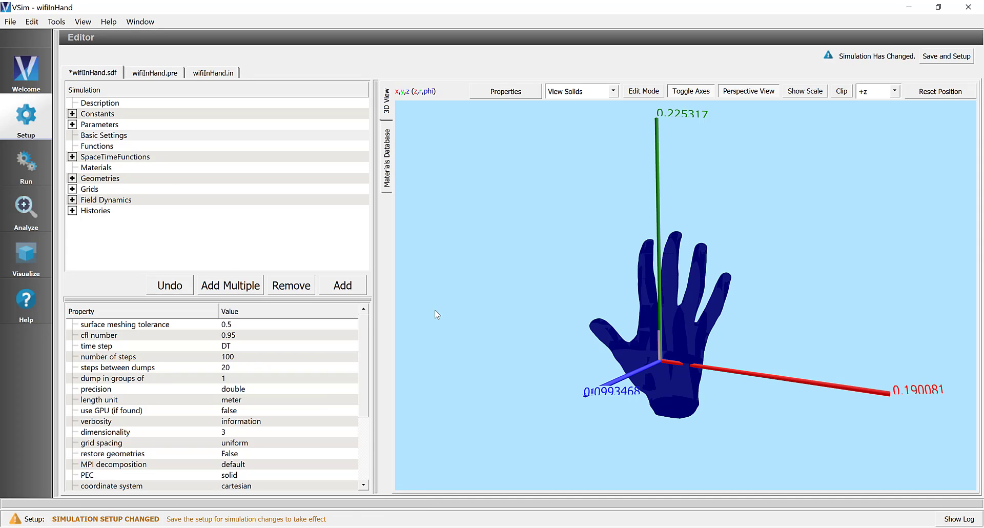
pyautogui.click(931, 65)
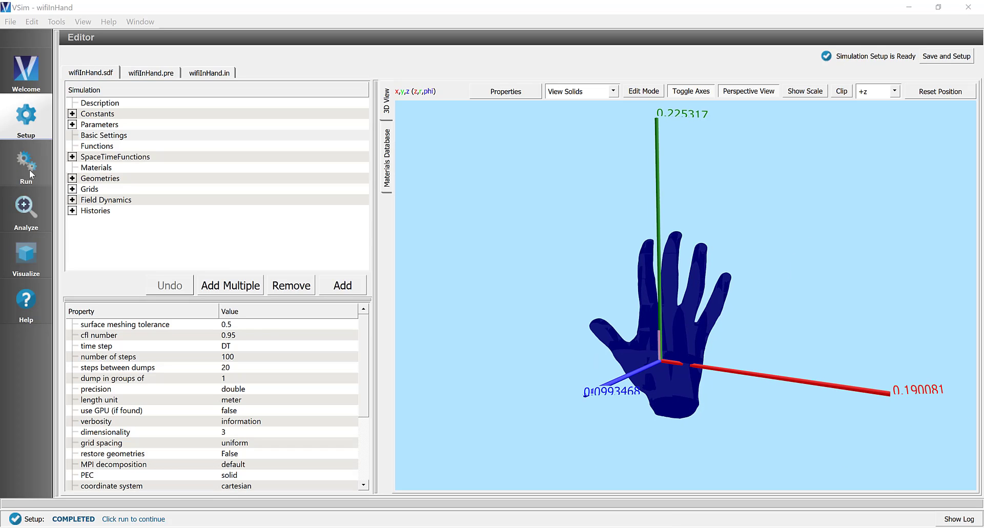
# Reset the runtime options to the values from the setup.
pyautogui.click(29, 170)
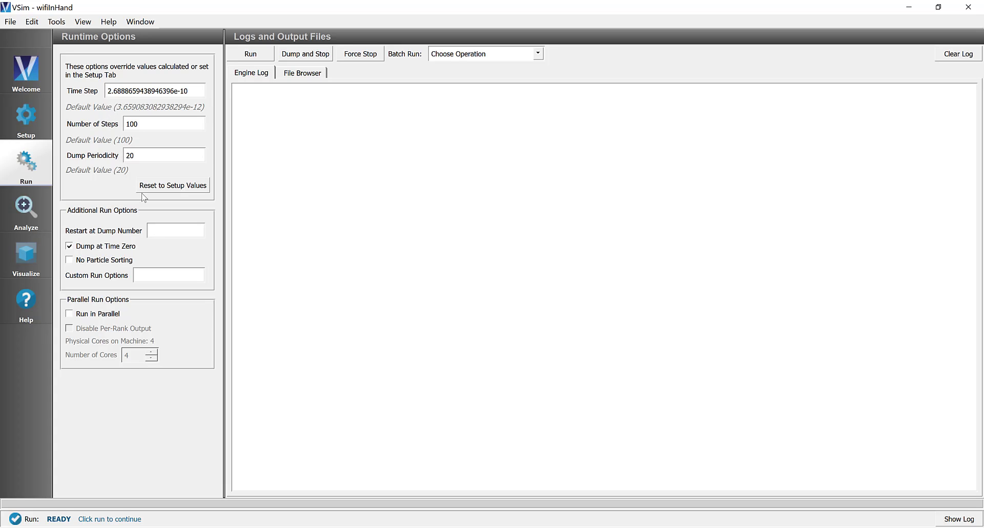
pyautogui.click(175, 187)
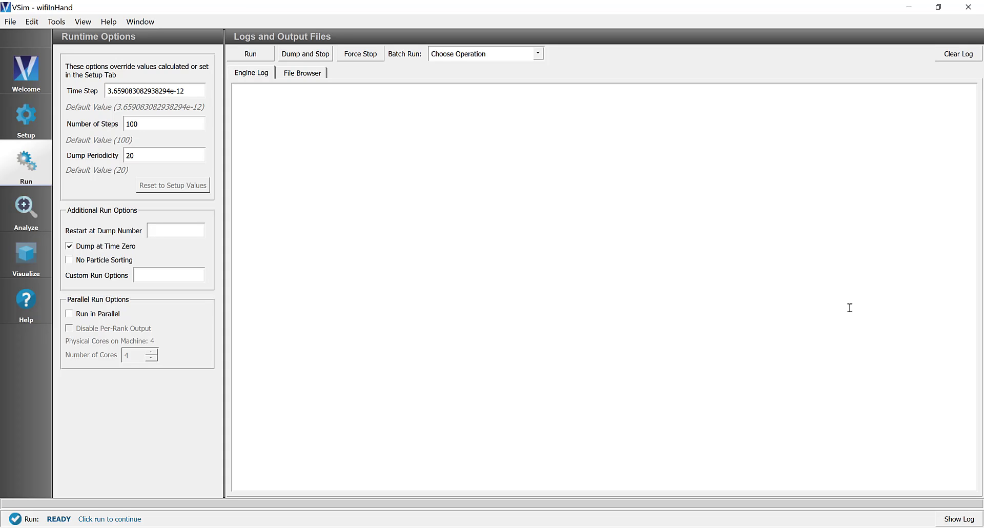
# Examine the expression and value of the TIME_STEPS parameter in the simulation setup.
pyautogui.click(35, 121)
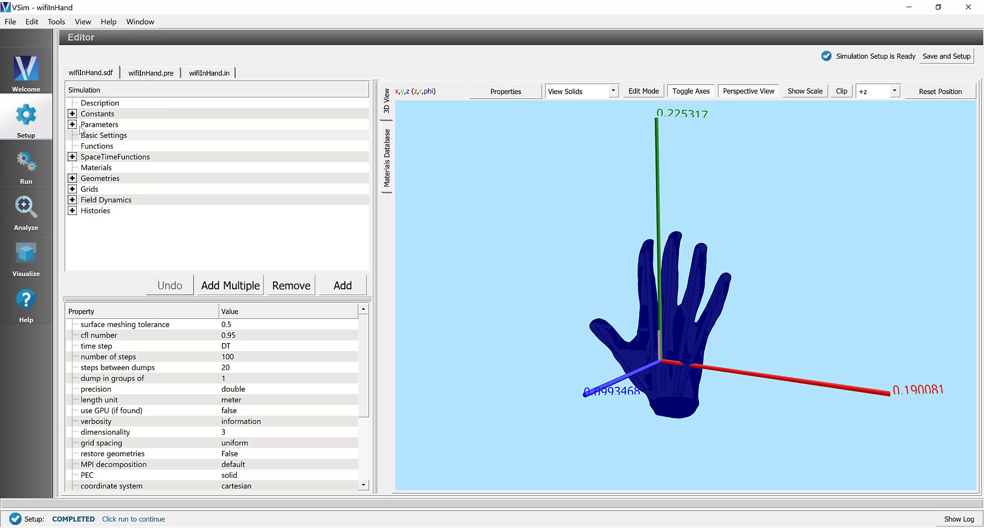
pyautogui.click(72, 124)
pyautogui.scroll(-2, 149, 215)
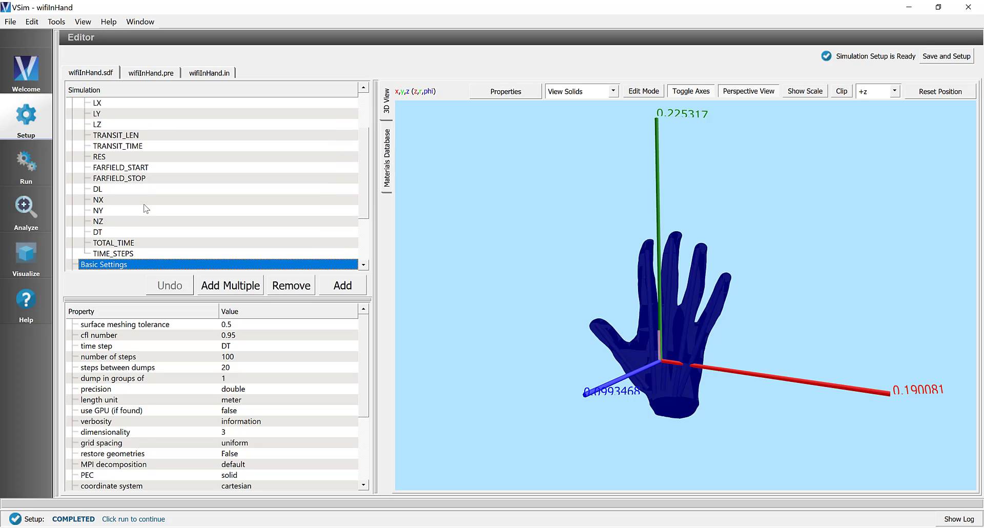
pyautogui.click(153, 254)
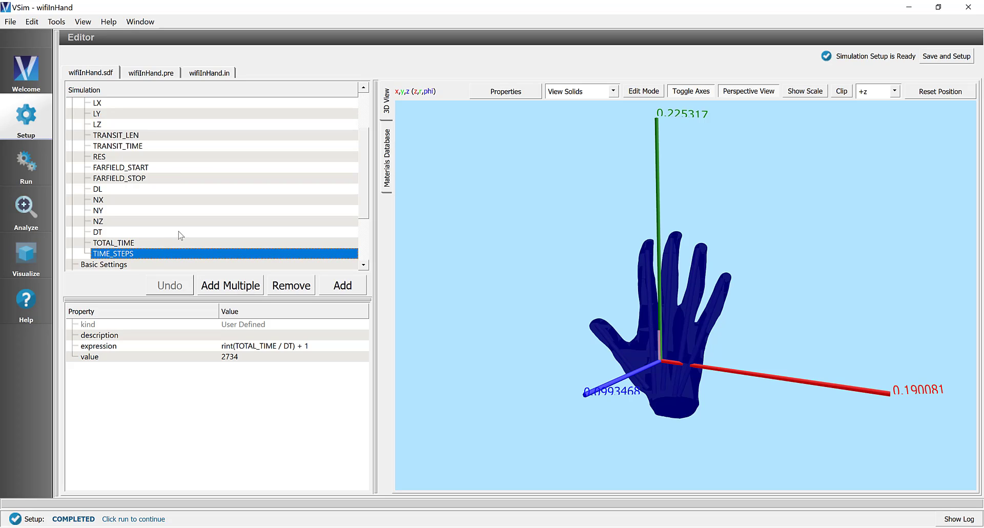
# Set the run's dump periodicity to 300 and its number of steps to 3000.
pyautogui.click(28, 166)
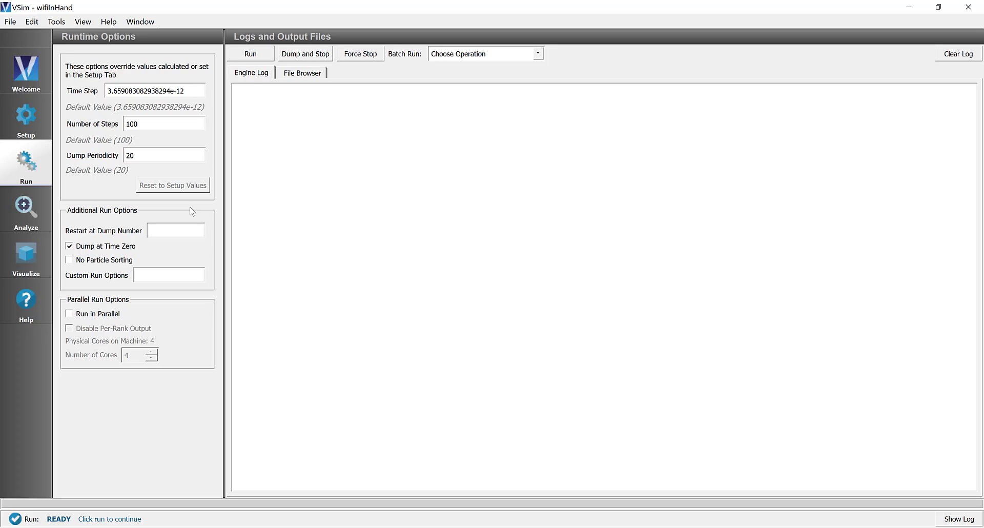
pyautogui.doubleClick(154, 154)
pyautogui.write('300')
pyautogui.doubleClick(154, 122)
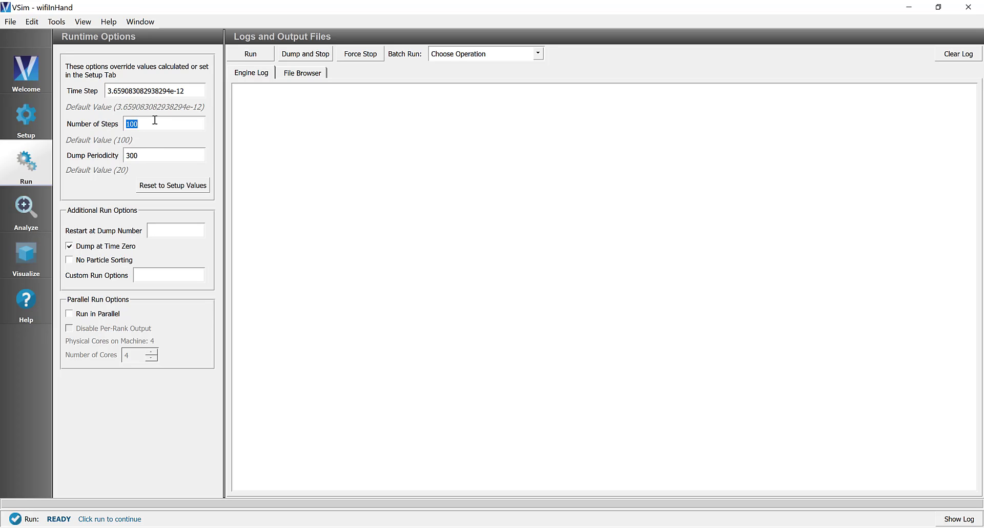
pyautogui.write('3000')
# Run the simulation in parallel on 4 cores and check the engine log for its completion.
pyautogui.click(69, 314)
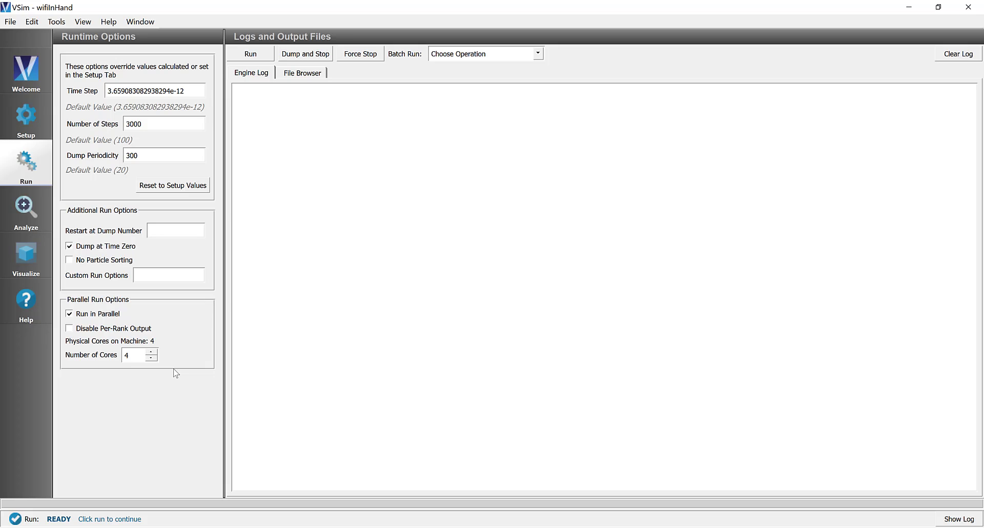
pyautogui.click(239, 55)
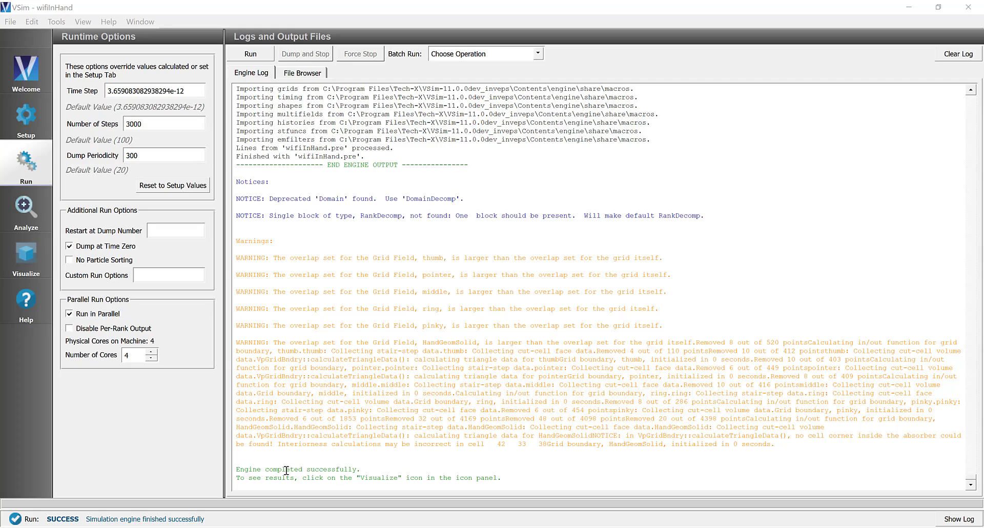
pyautogui.moveTo(238, 470); pyautogui.dragTo(357, 469)
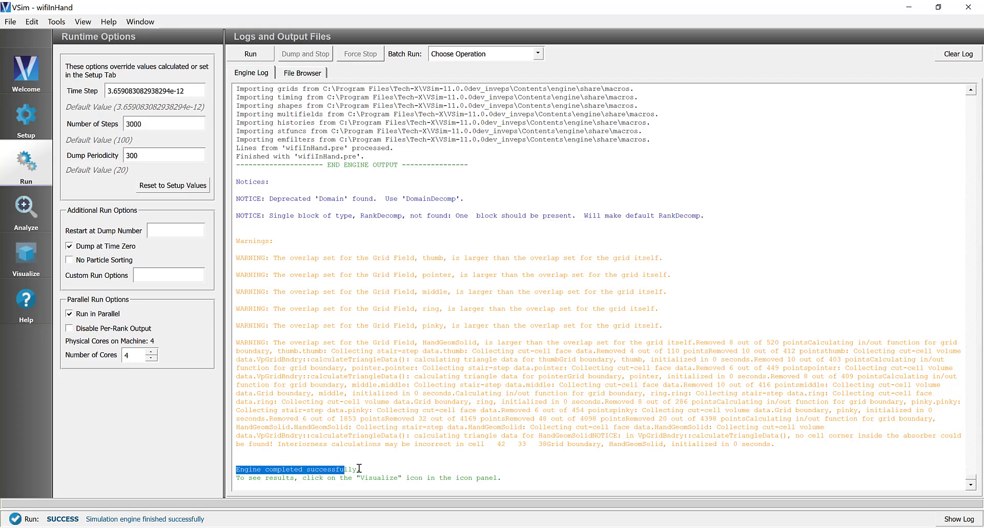
pyautogui.click(373, 470)
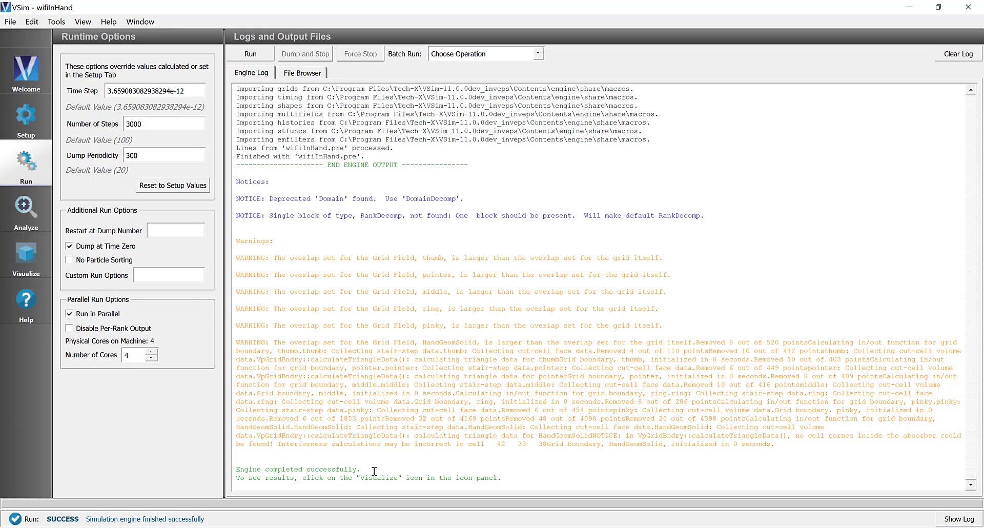
# Visualize the simulation results by plotting the electric field's E_magnitude scalar data.
pyautogui.click(21, 262)
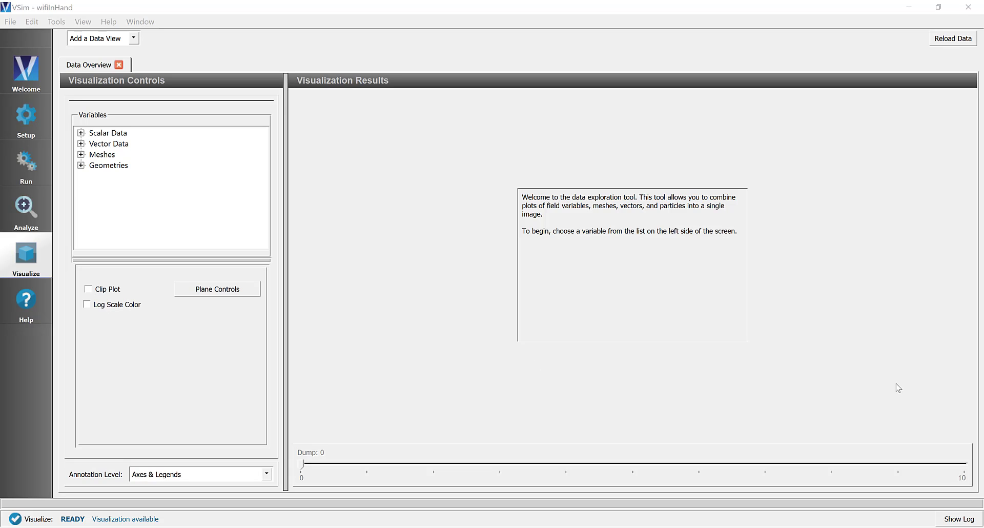
pyautogui.click(80, 134)
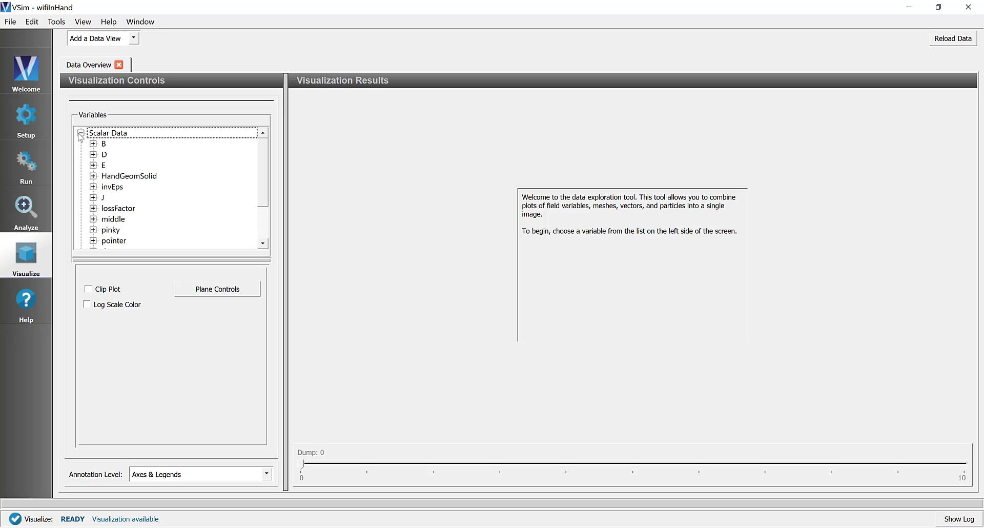
pyautogui.click(94, 165)
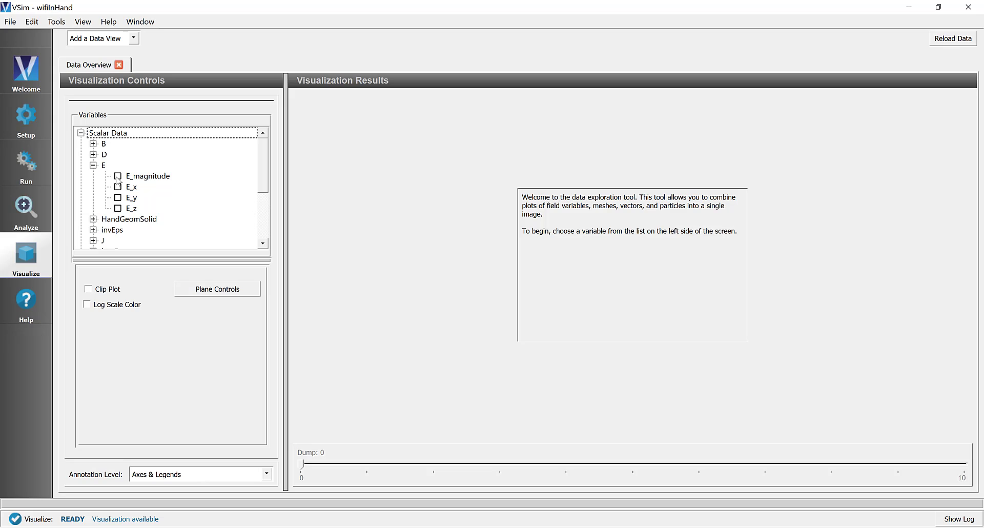
pyautogui.click(118, 176)
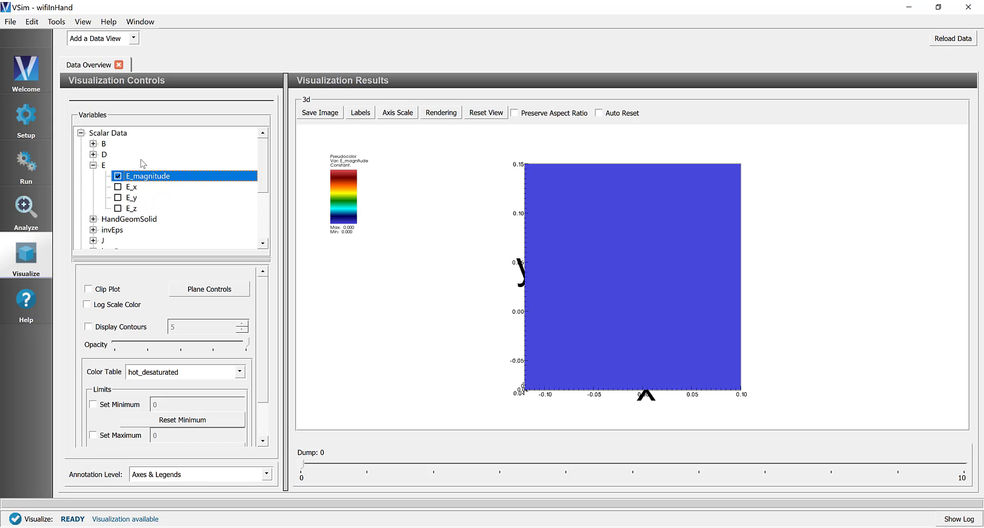
# Clip the E_magnitude plot with a plane normal to the x-axis through the origin.
pyautogui.moveTo(786, 273); pyautogui.dragTo(672, 236)
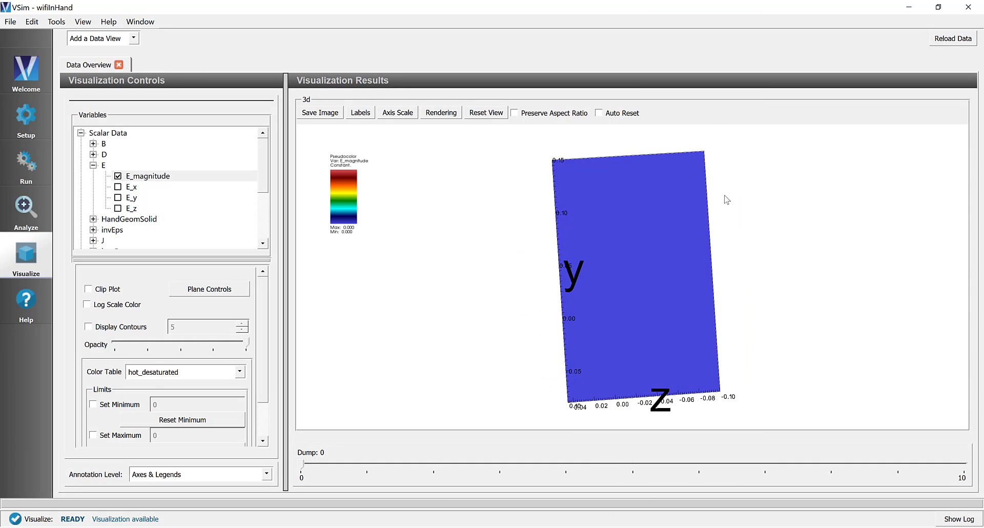
pyautogui.moveTo(725, 194); pyautogui.dragTo(735, 202)
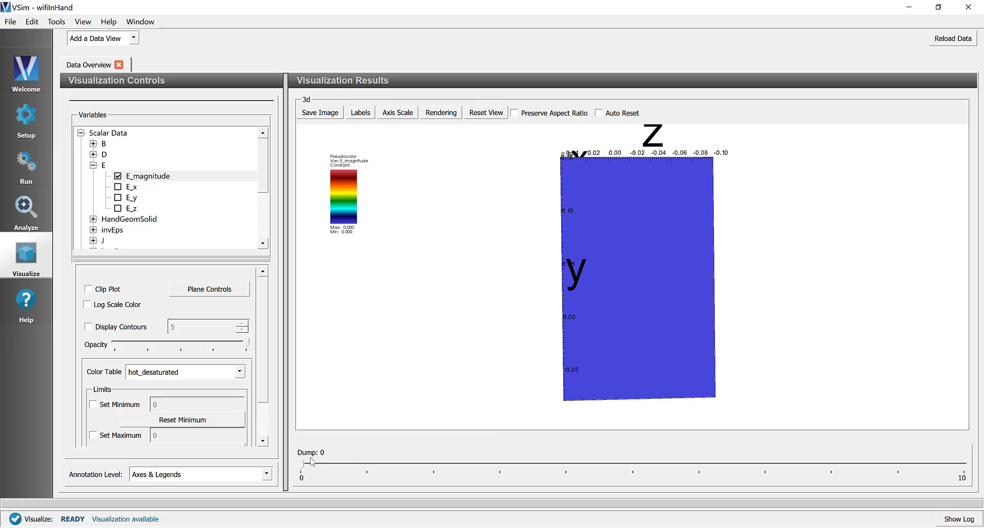
pyautogui.click(88, 289)
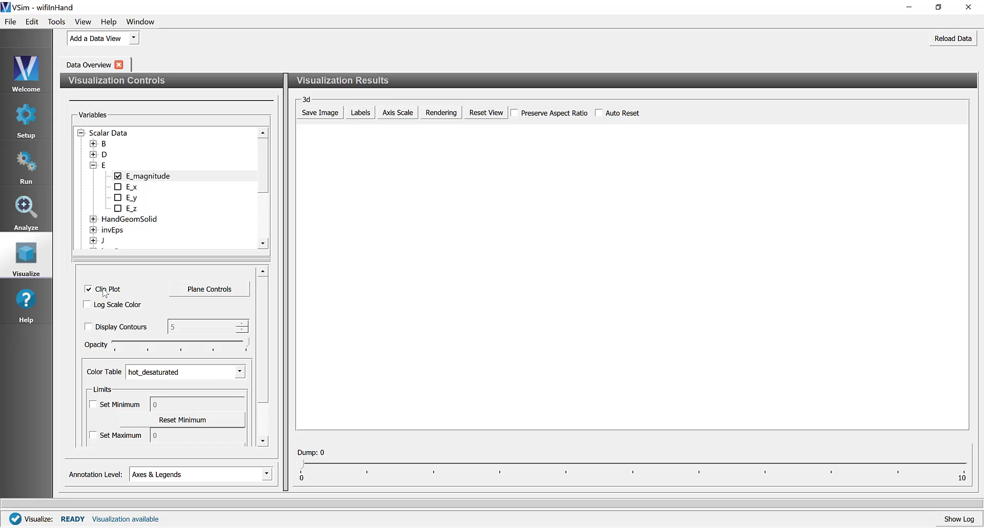
pyautogui.click(197, 290)
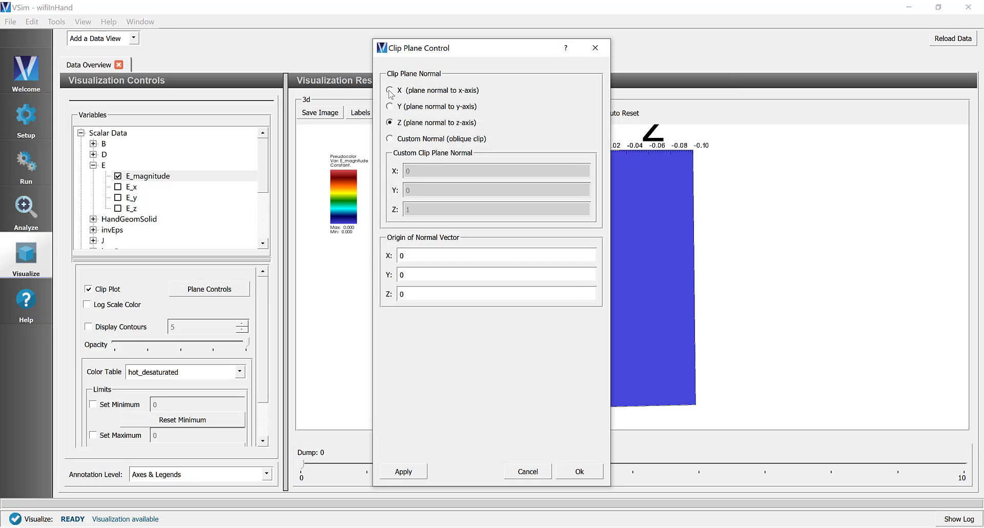
pyautogui.click(389, 91)
pyautogui.click(580, 472)
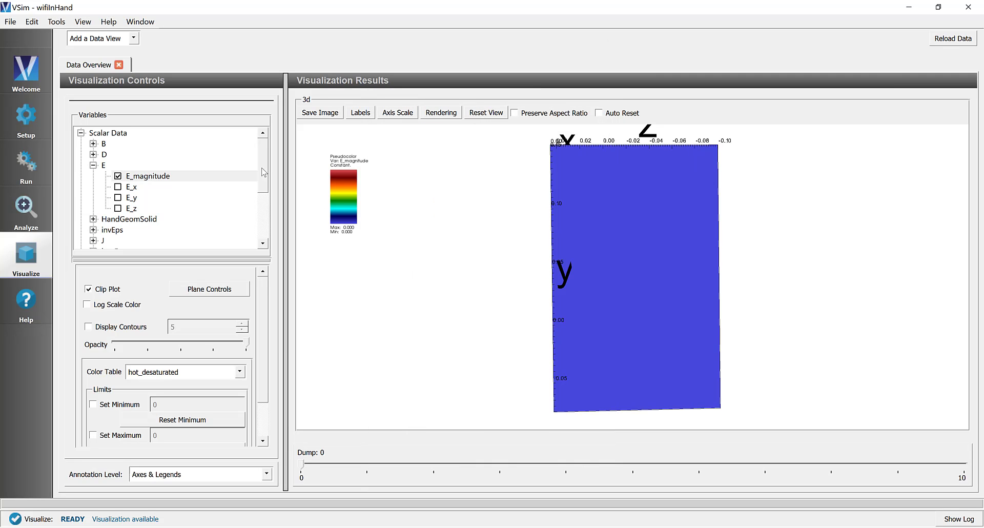
# Add the HandGeomSolidMappedPolysData geometry to the field plot.
pyautogui.moveTo(262, 168); pyautogui.dragTo(259, 226)
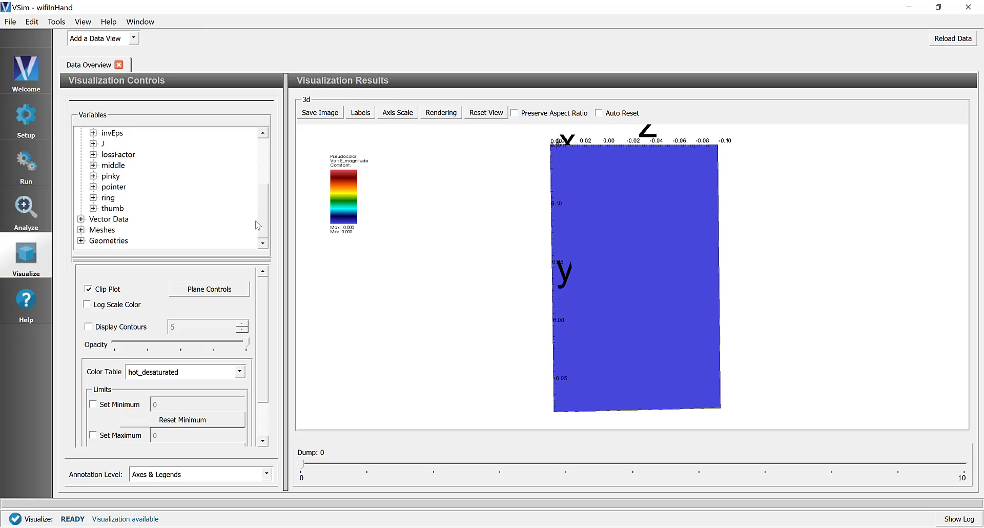
pyautogui.click(81, 241)
pyautogui.scroll(-2, 152, 209)
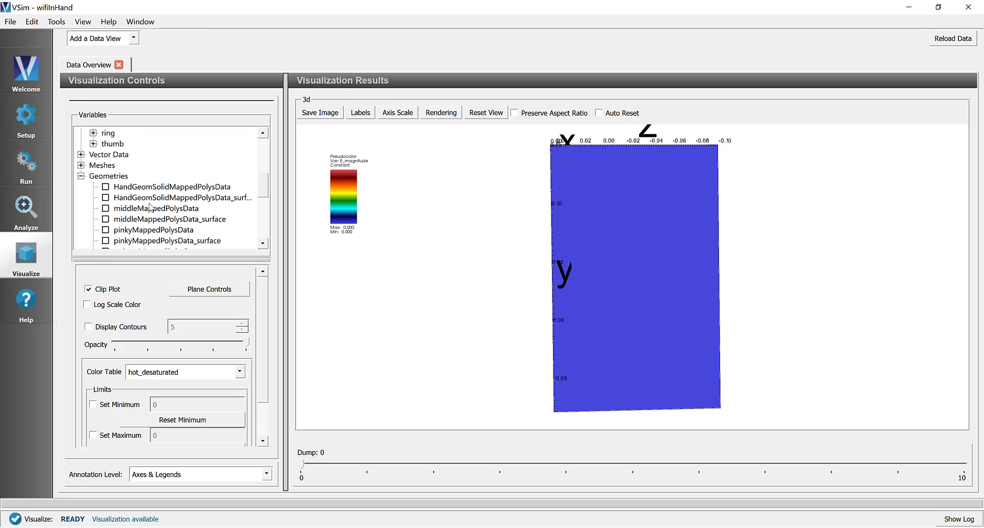
pyautogui.click(105, 187)
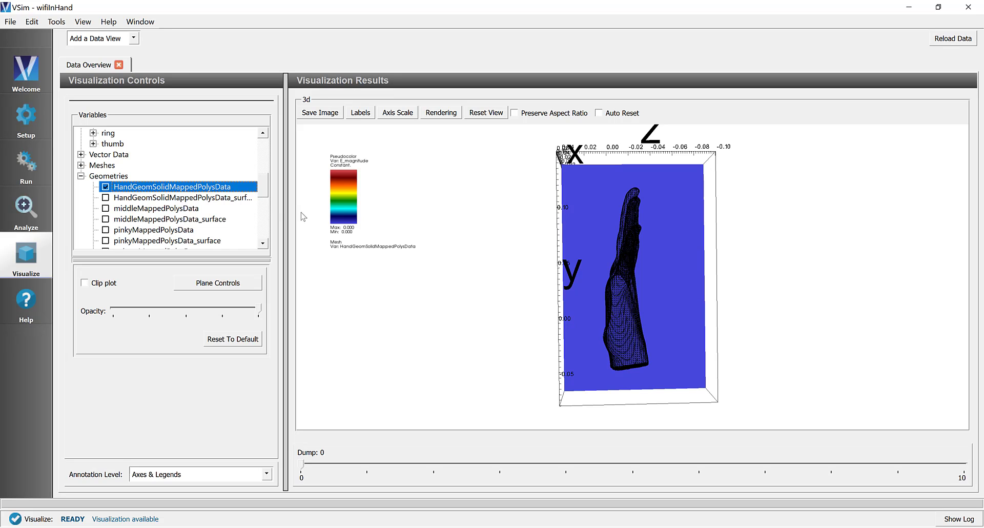
# Select the E_magnitude variable to show its plot settings and advance the field plot from the initial dump to dump 5.
pyautogui.moveTo(262, 186); pyautogui.dragTo(260, 148)
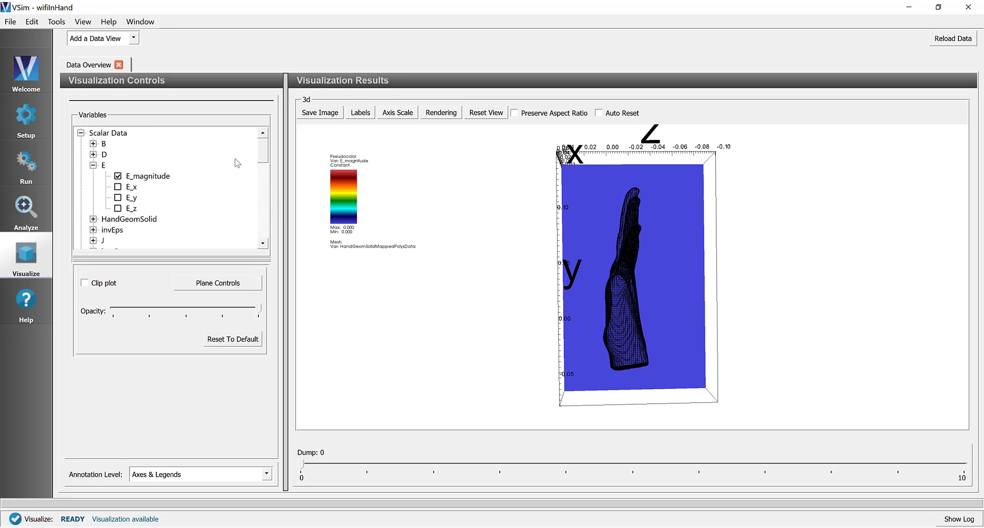
pyautogui.click(177, 176)
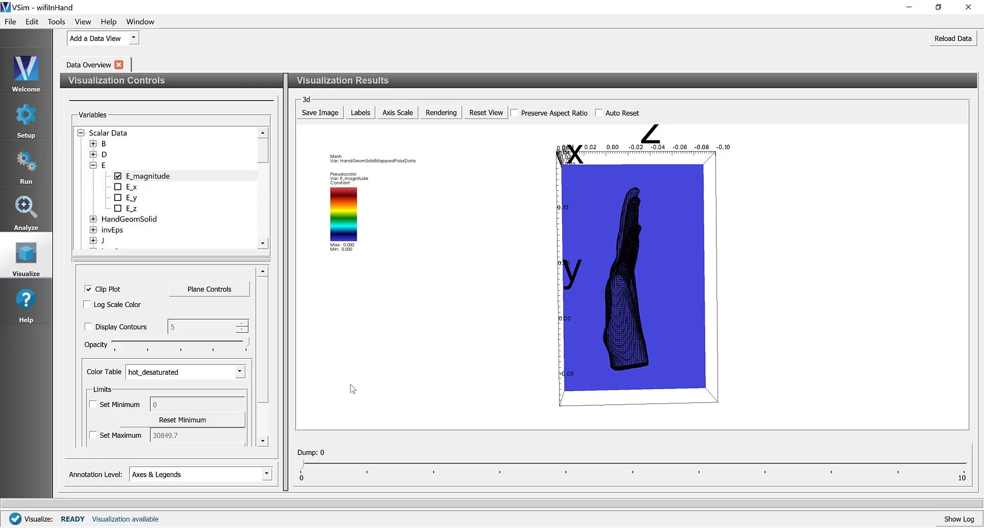
pyautogui.moveTo(301, 464); pyautogui.dragTo(377, 464)
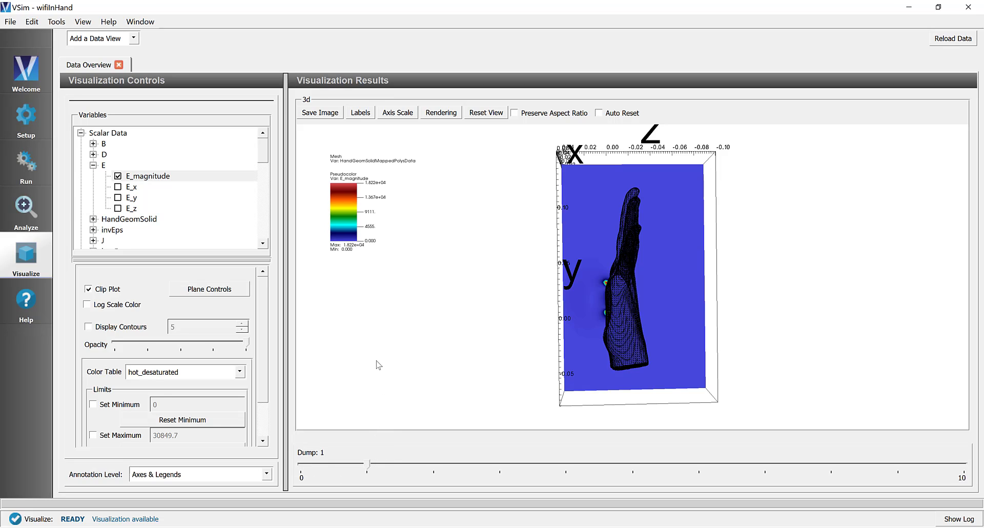
pyautogui.press('Right')
pyautogui.press('Right')
# Limit the E_magnitude color scale to a fixed maximum of 1e3 and advance the field plot to dump 9.
pyautogui.moveTo(262, 300); pyautogui.dragTo(262, 345)
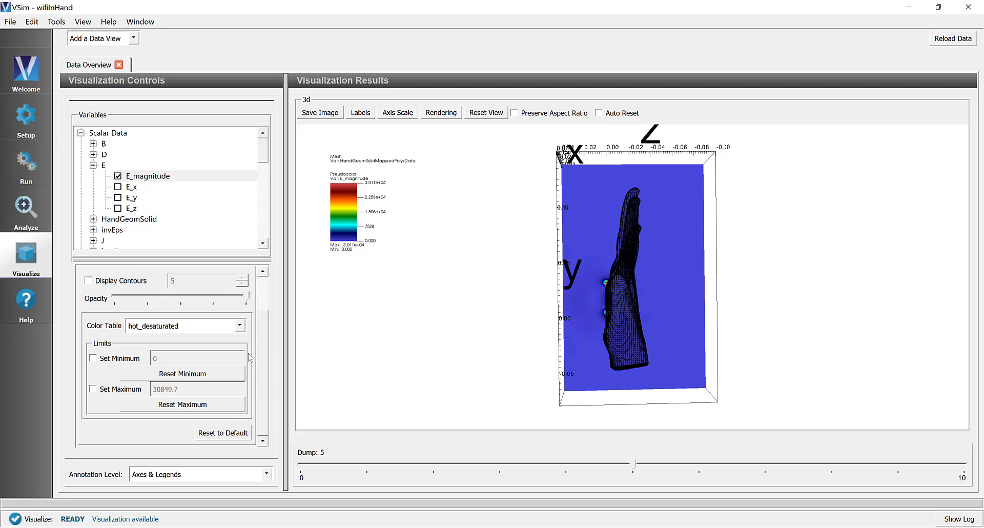
pyautogui.click(94, 389)
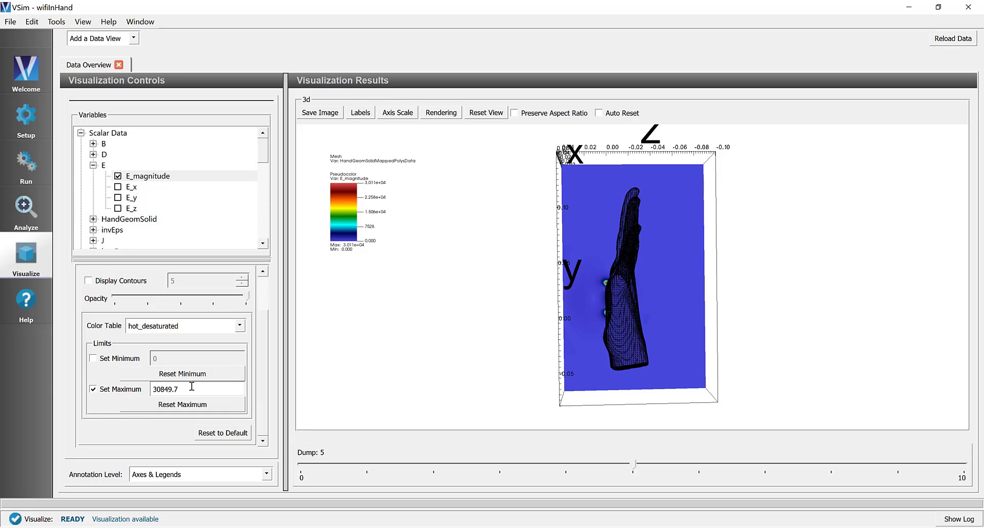
pyautogui.moveTo(192, 388); pyautogui.dragTo(152, 389)
pyautogui.write('1e3')
pyautogui.press('Return')
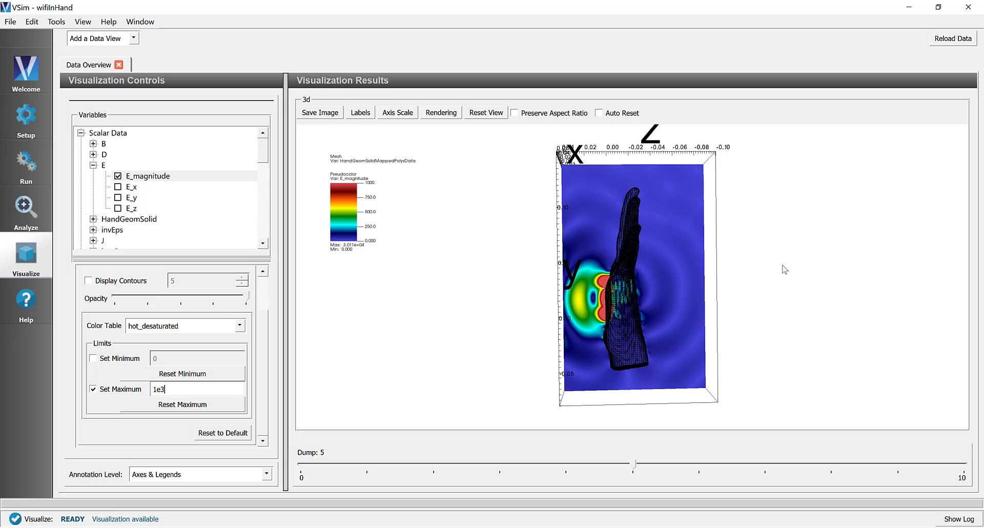
pyautogui.moveTo(634, 466); pyautogui.dragTo(898, 464)
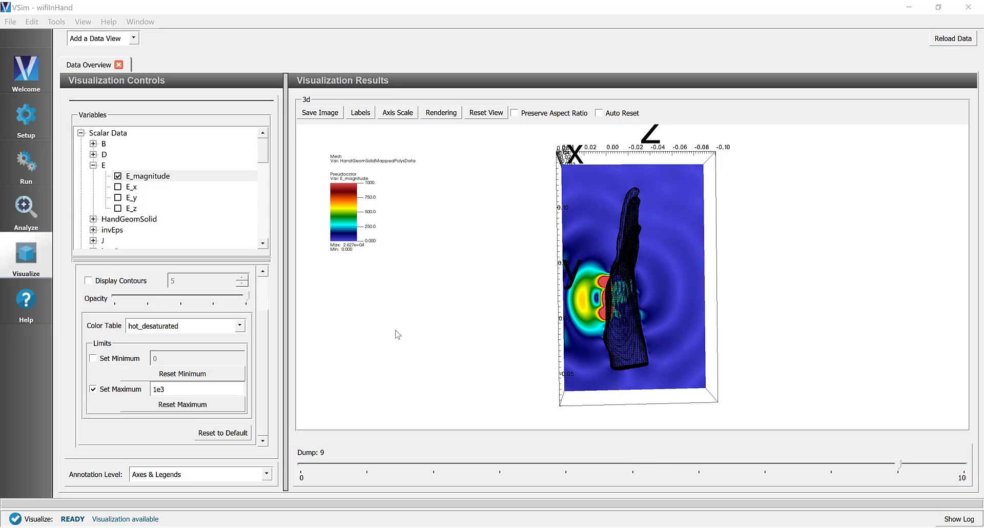
pyautogui.click(94, 143)
pyautogui.click(93, 144)
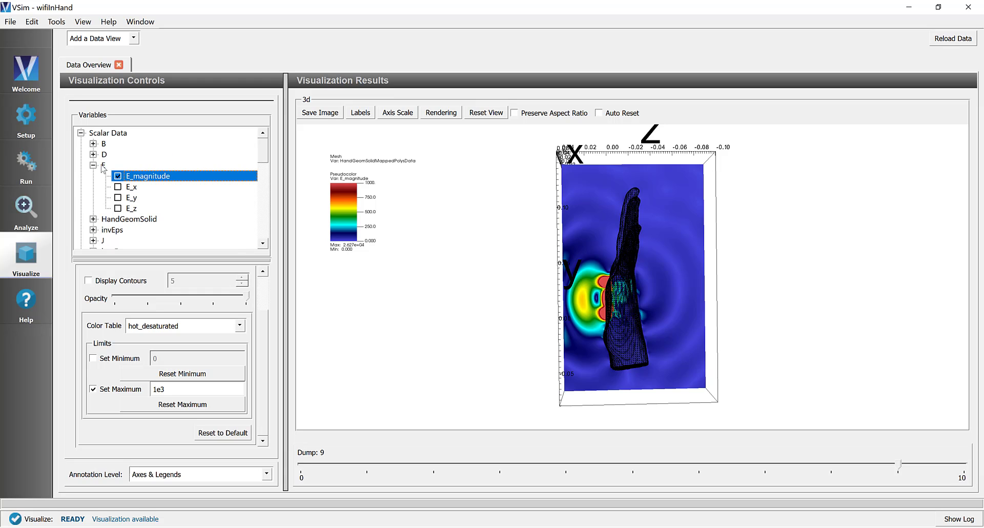
pyautogui.moveTo(269, 157)
pyautogui.mouseDown()
pyautogui.moveTo(266, 179)
pyautogui.moveTo(261, 151)
pyautogui.mouseUp()
pyautogui.click(115, 167)
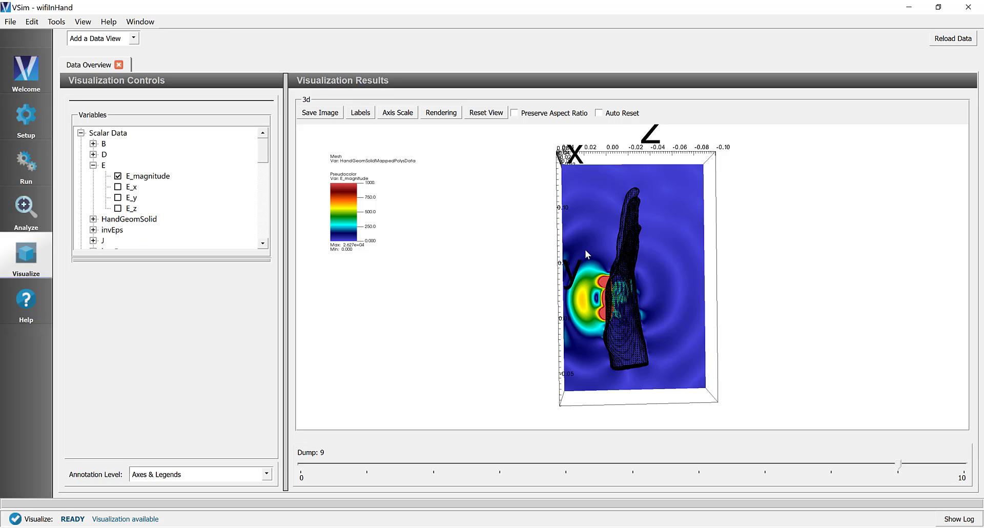